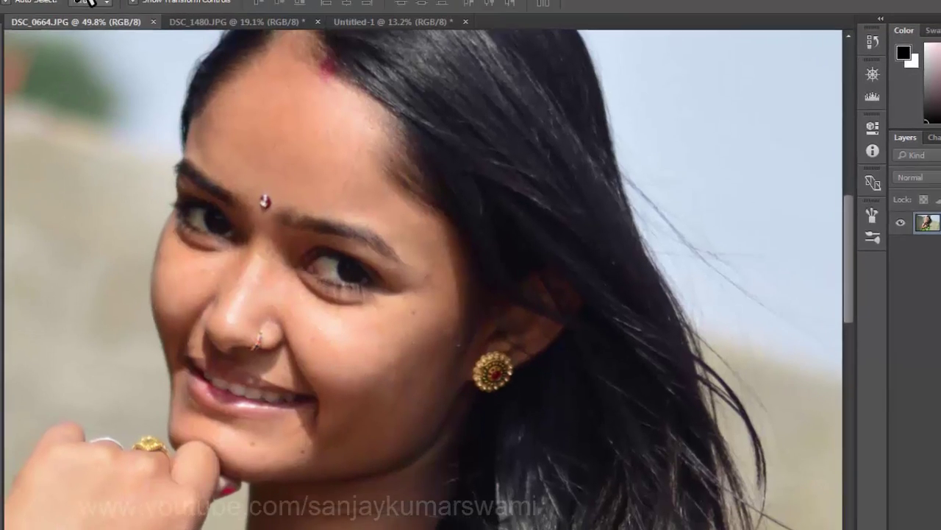
Start a Shadows/Highlights adjustment on DSC_0664.JPG and set Shadows Amount, Shadows Tone and Highlights Tone to 0%
left_click(99, 8)
mouse_move(112, 52)
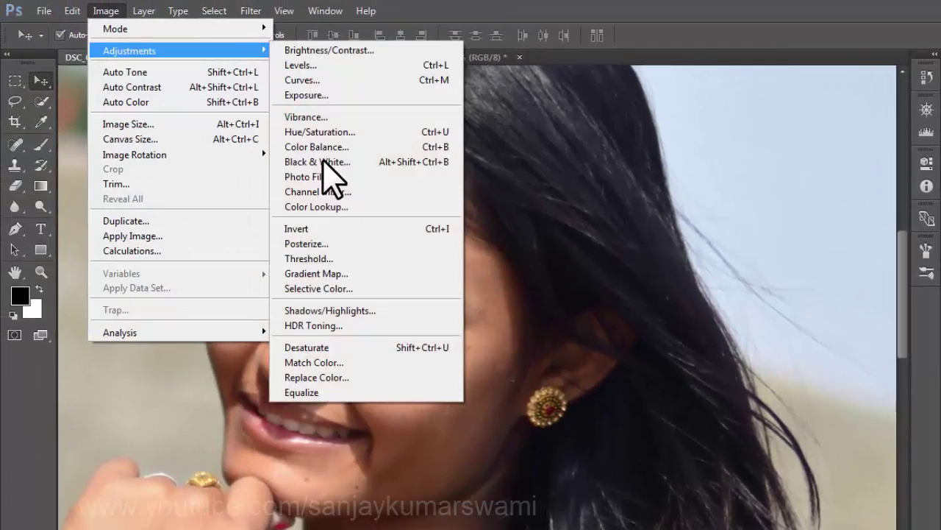
left_click(352, 312)
left_click_drag(771, 103, 744, 104)
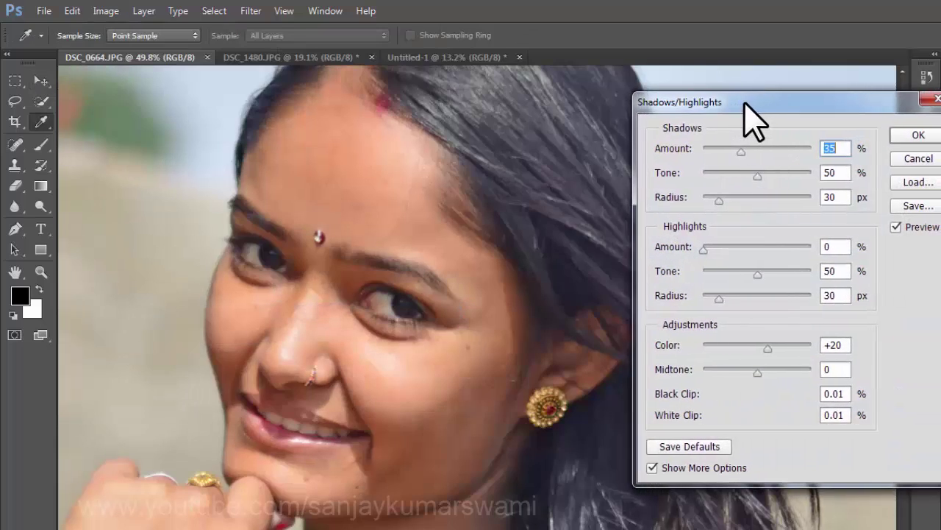
left_click(705, 177)
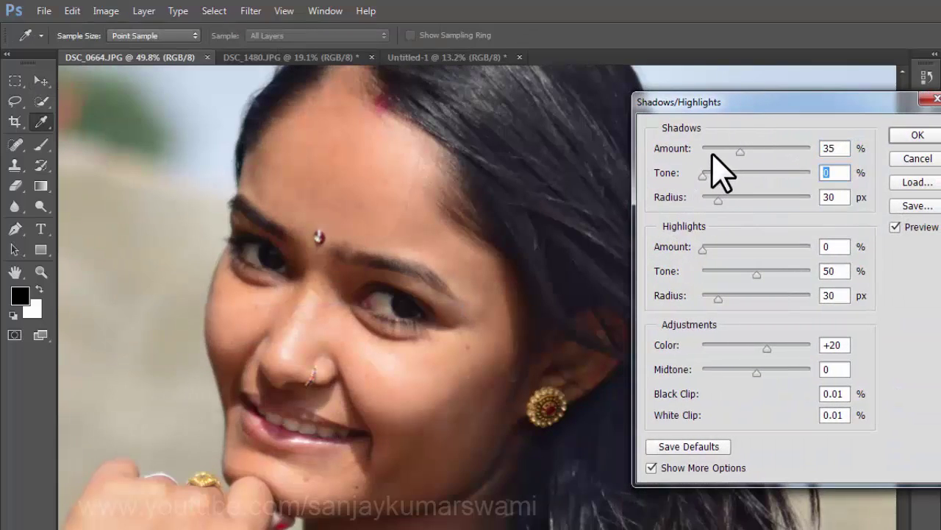
left_click(703, 149)
left_click(703, 273)
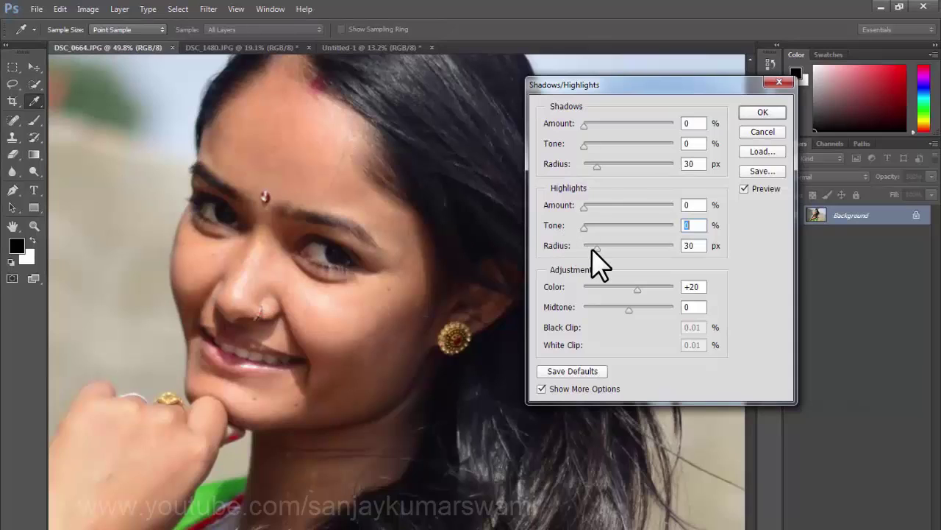
Set the Highlights Radius and Shadows Radius to 0 px and the Color adjustment to 0
left_click_drag(594, 248, 564, 254)
left_click_drag(634, 289, 627, 292)
double_click(697, 286)
type("0")
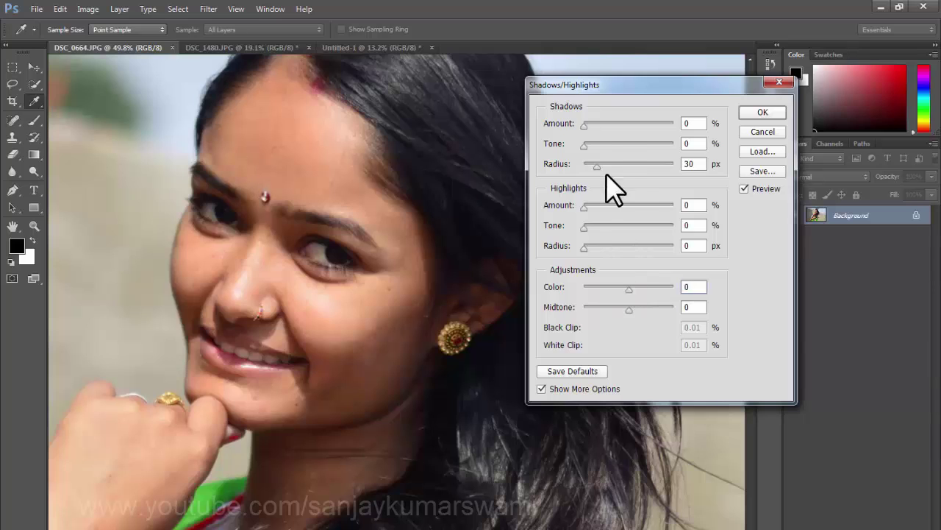
left_click_drag(597, 166, 590, 166)
Try Shadows Amount values of 41%, 0% and 100% to compare their effect on the dark areas
left_click_drag(586, 126, 613, 132)
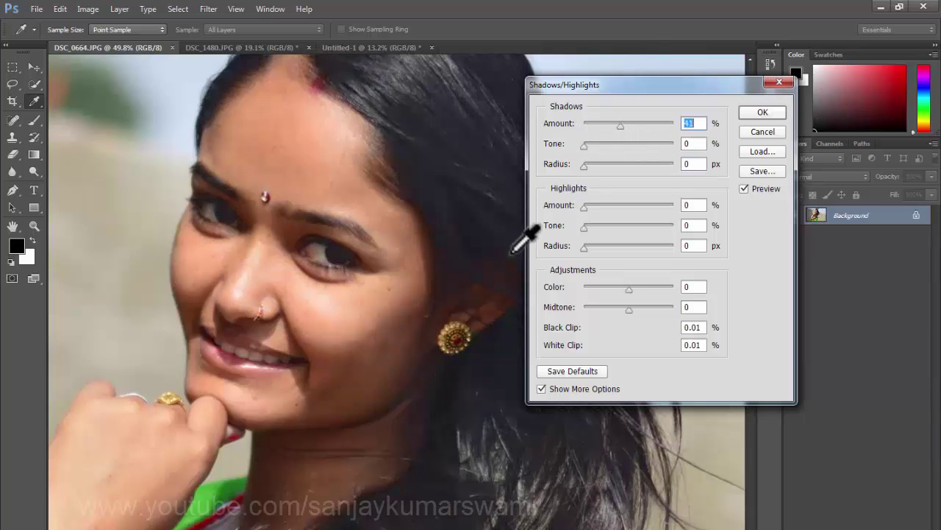
left_click_drag(620, 81, 698, 75)
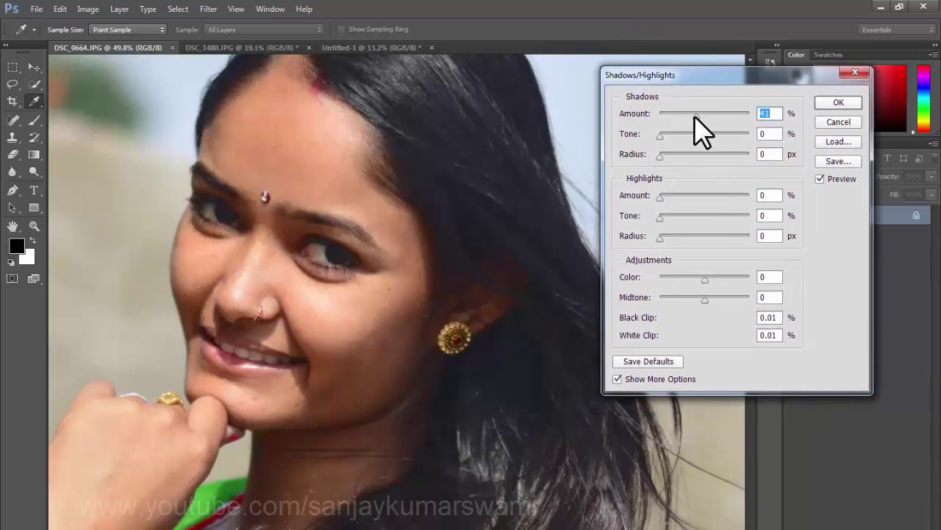
left_click_drag(717, 117, 695, 118)
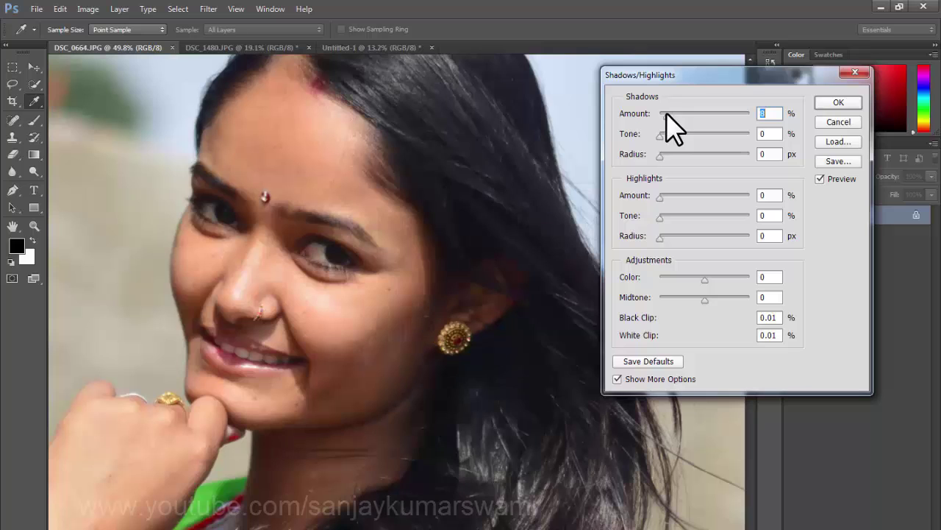
left_click_drag(664, 115, 756, 119)
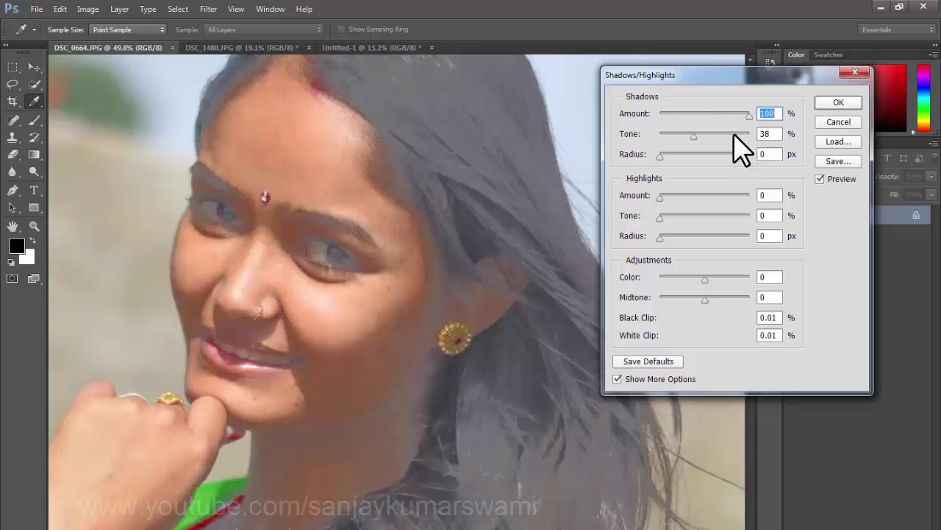
Lighten the hair shadows with Shadows Amount 44%, Tone 29% and Radius 99 px
left_click(684, 117)
left_click_drag(670, 136, 683, 137)
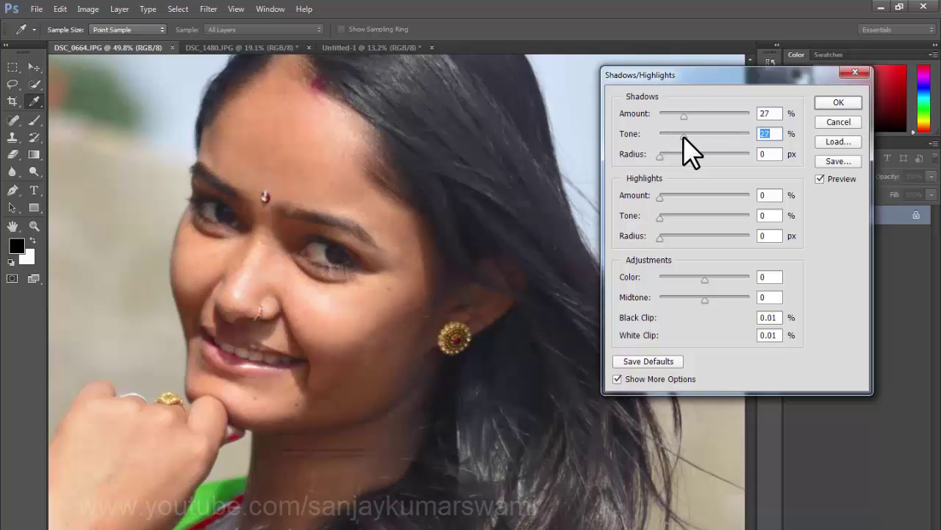
left_click(688, 116)
left_click(678, 156)
left_click(666, 155)
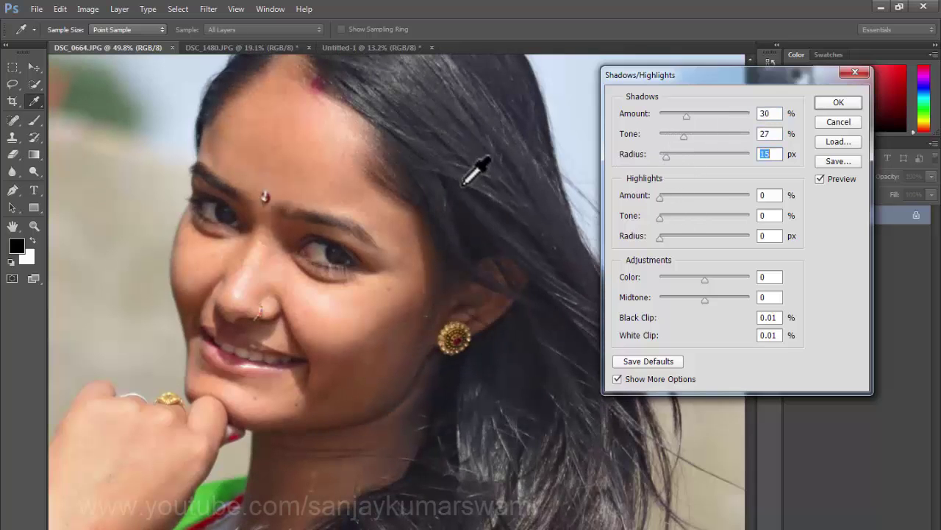
left_click(683, 157)
left_click(689, 156)
left_click(699, 117)
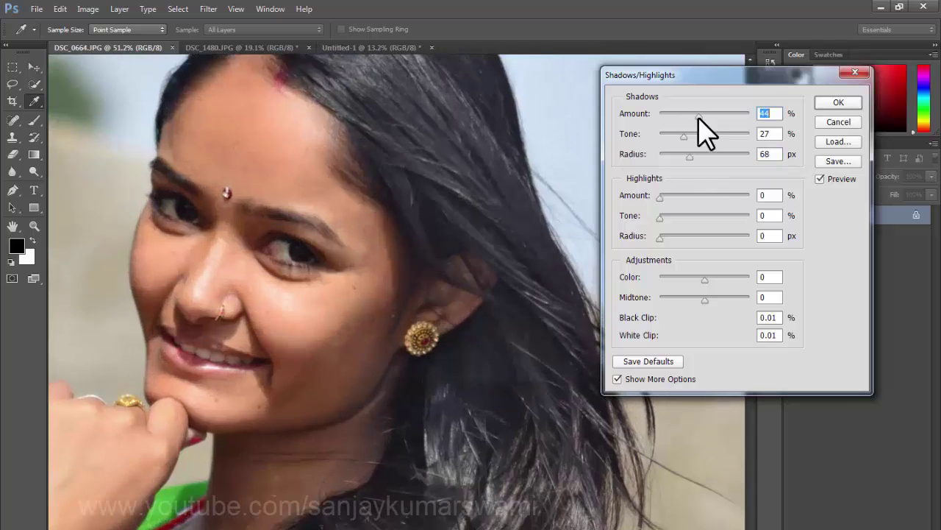
left_click(703, 156)
left_click(686, 136)
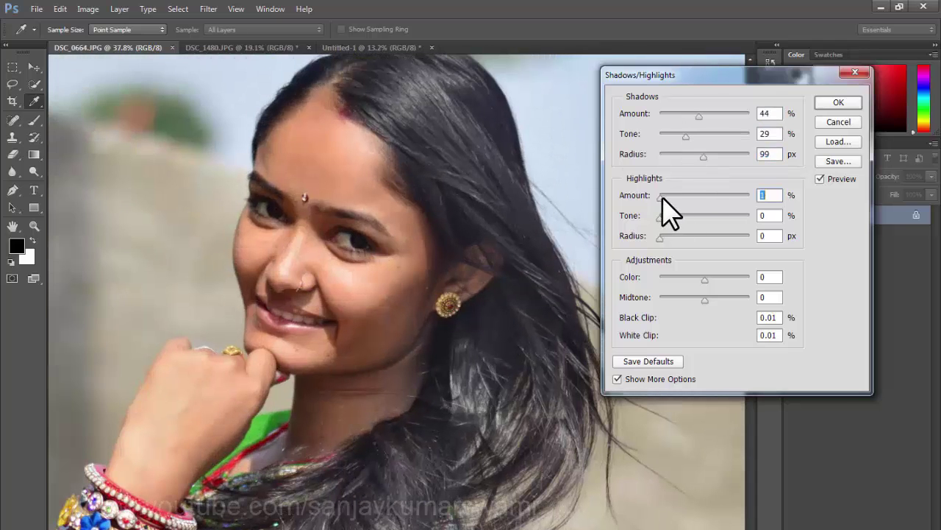
Set Highlights Amount to 22%, Tone to 13% and Radius to 25 px, with Color at +8
mouse_move(662, 196)
left_mouse_down()
mouse_move(699, 196)
mouse_move(658, 199)
left_mouse_up()
left_click_drag(669, 197, 671, 242)
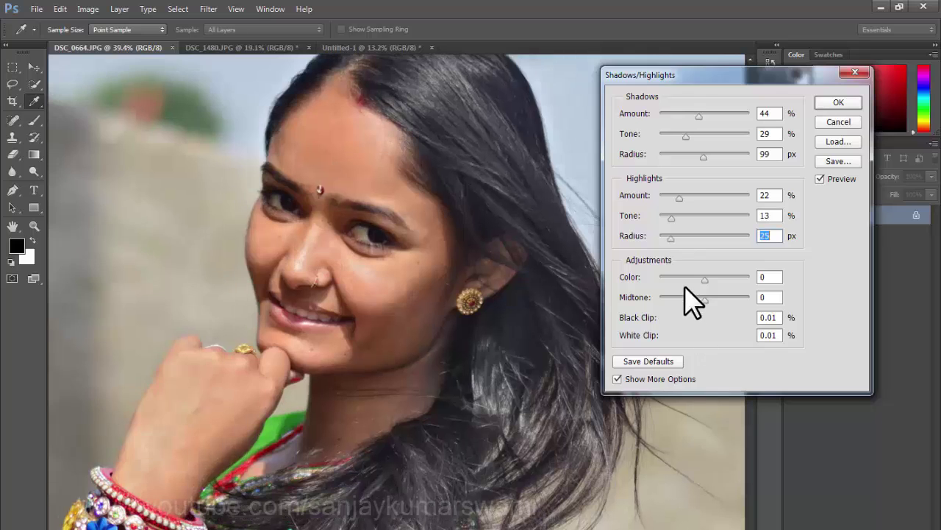
left_click_drag(746, 278, 770, 276)
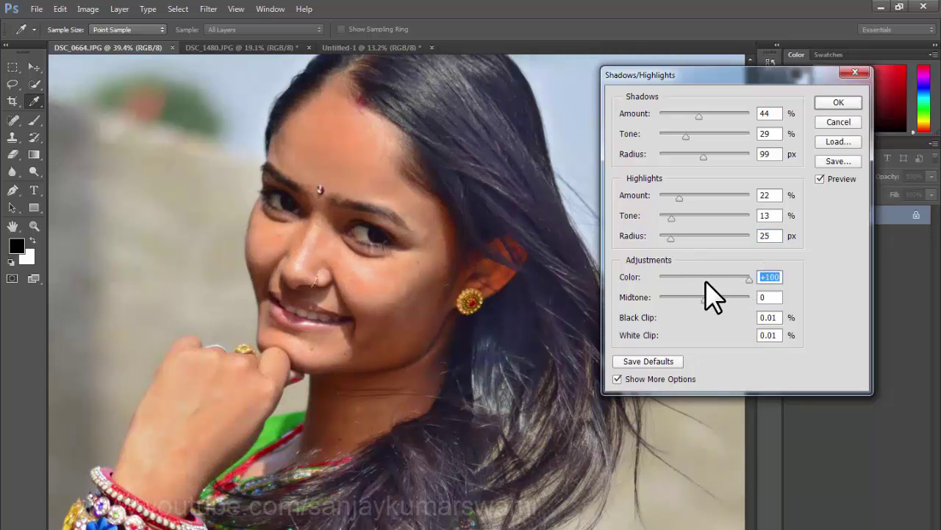
left_click_drag(712, 279, 695, 279)
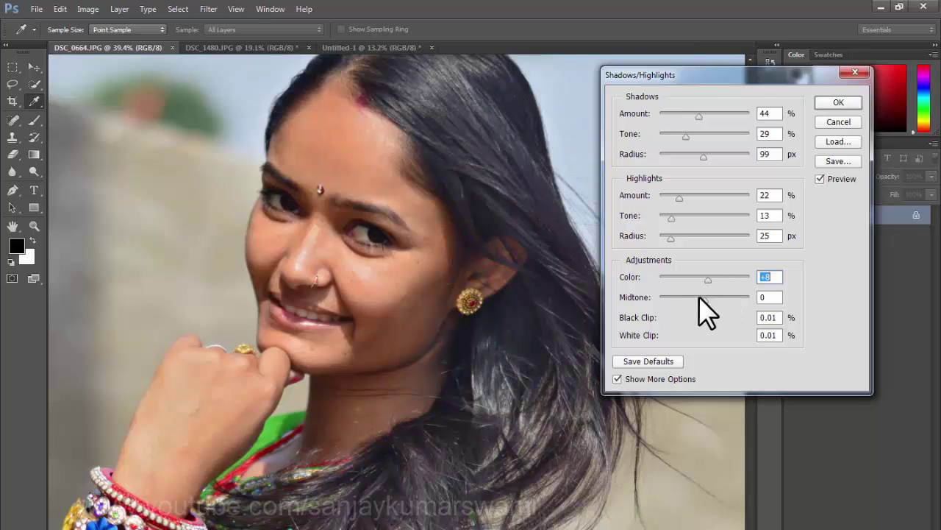
Try different Midtone contrast values, reset Midtone to 0 and apply the Shadows/Highlights adjustment
mouse_move(706, 297)
left_mouse_down()
mouse_move(732, 298)
mouse_move(687, 298)
left_mouse_up()
key("ctrl+z")
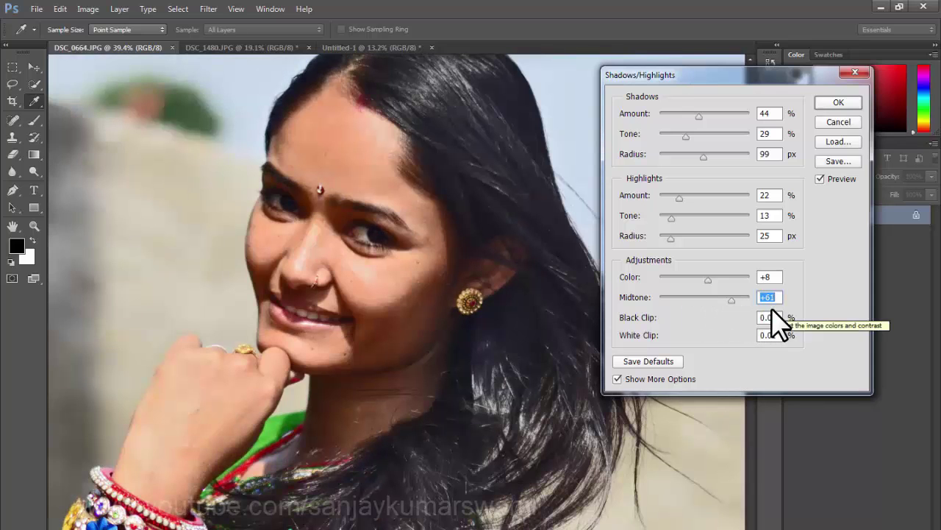
type("0")
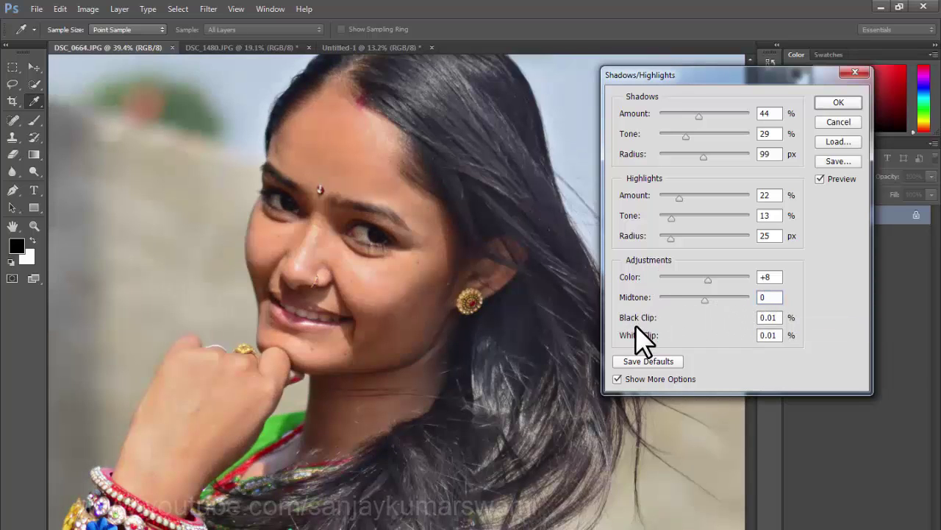
left_click_drag(627, 322, 872, 301)
left_click_drag(637, 323, 711, 346)
left_click_drag(651, 337, 928, 339)
left_click(836, 104)
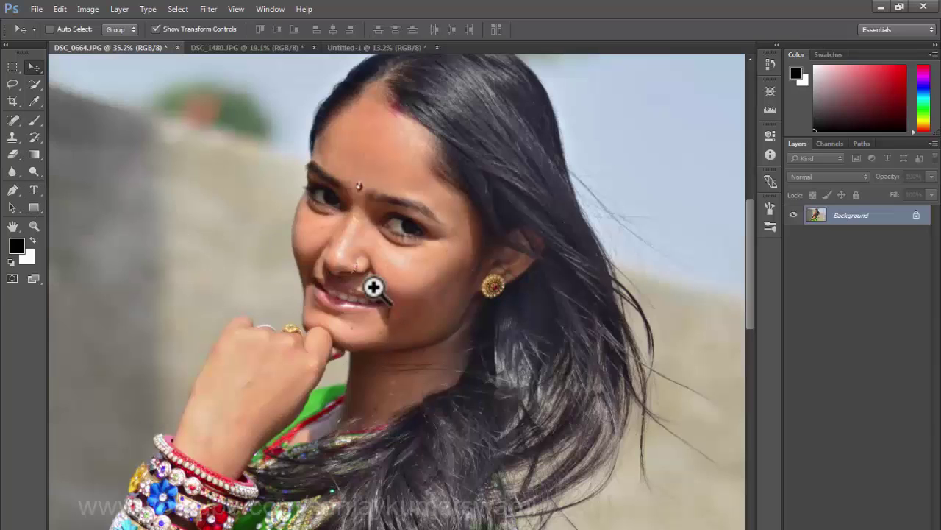
left_click(375, 288)
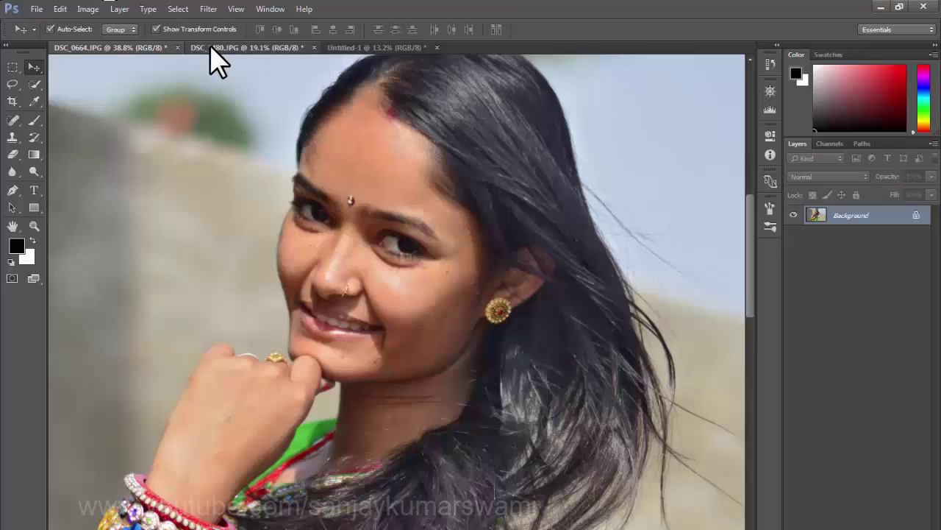
Switch to DSC_1480.JPG, start a Shadows/Highlights adjustment and set Shadows Amount, Tone and Radius to 0
left_click(210, 47)
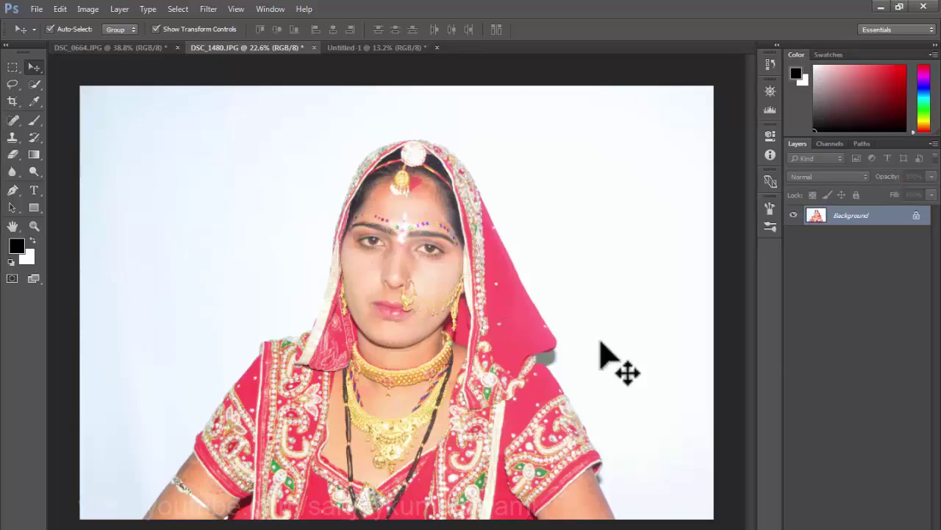
left_click(90, 9)
mouse_move(114, 45)
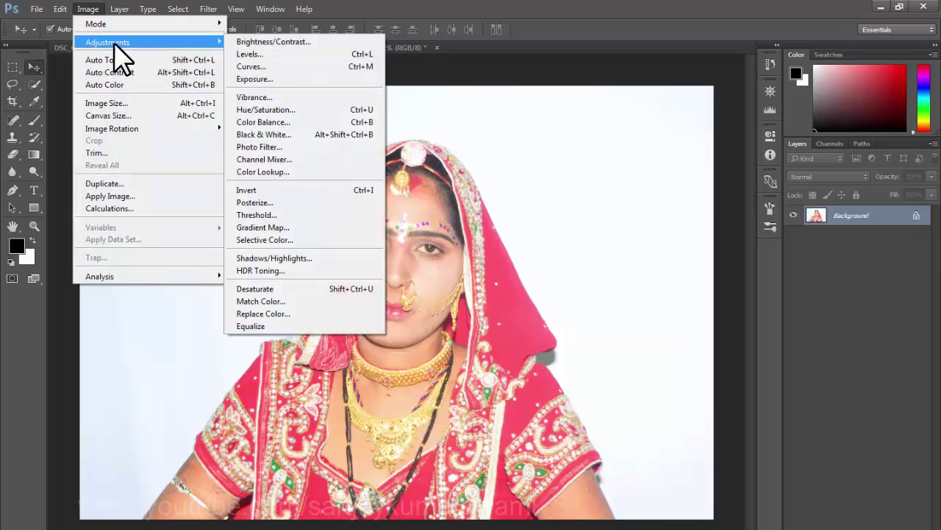
left_click(294, 258)
mouse_move(685, 74)
left_mouse_down()
mouse_move(660, 73)
mouse_move(700, 67)
left_mouse_up()
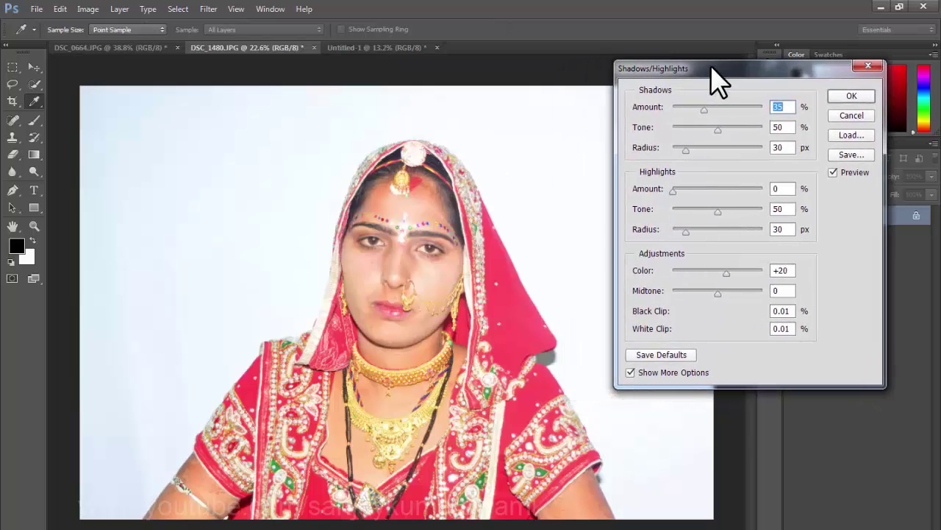
left_click_drag(699, 108, 657, 148)
left_click(676, 127)
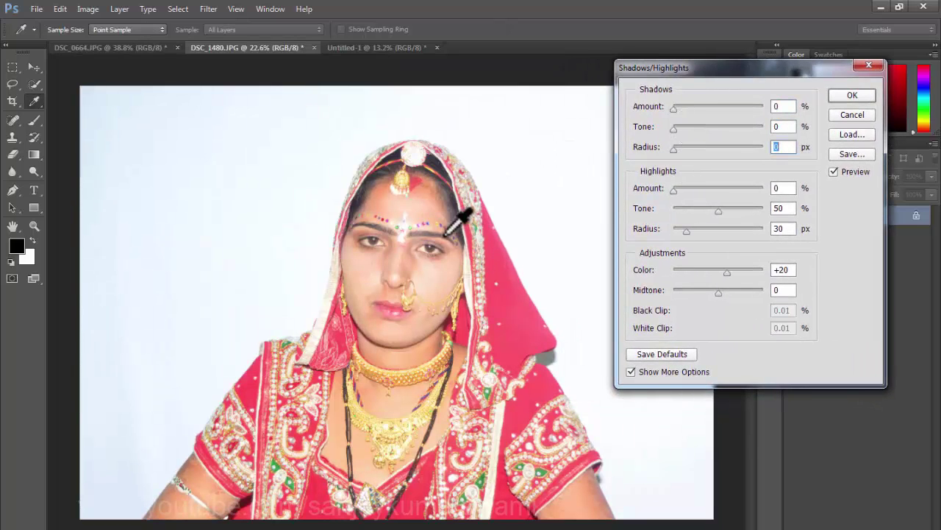
Recover the overexposed skin with Highlights Amount 64%, Tone 15% and Radius 125 px, and apply the adjustment
left_click_drag(684, 209, 761, 194)
scroll(500, 304, "up", 3)
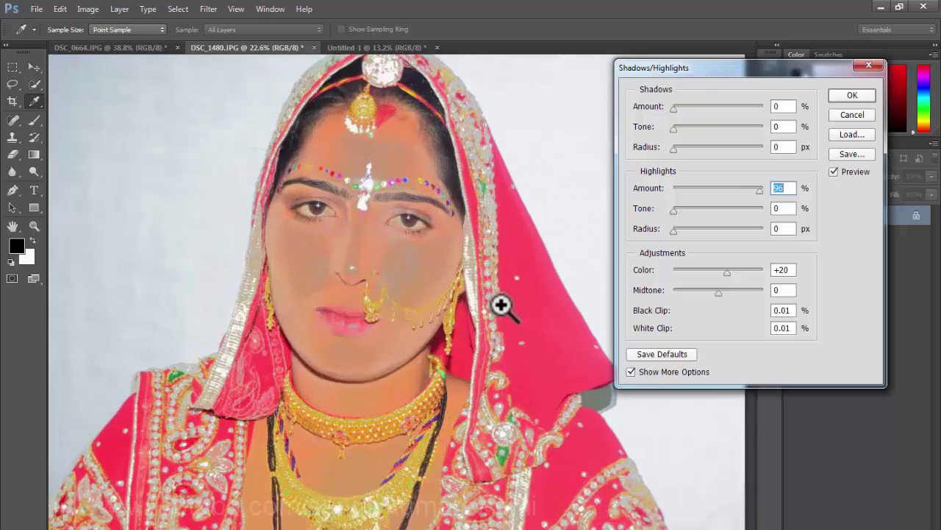
left_click_drag(759, 190, 685, 211)
left_click_drag(674, 230, 722, 231)
left_click_drag(699, 190, 731, 191)
left_click_drag(723, 231, 729, 231)
left_click_drag(515, 228, 487, 232)
left_click_drag(487, 231, 456, 237)
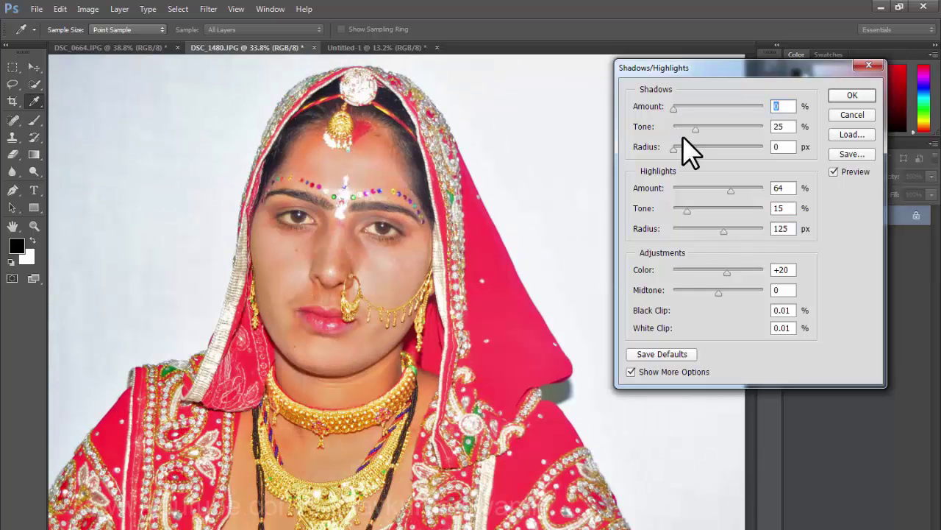
left_click_drag(649, 318, 839, 298)
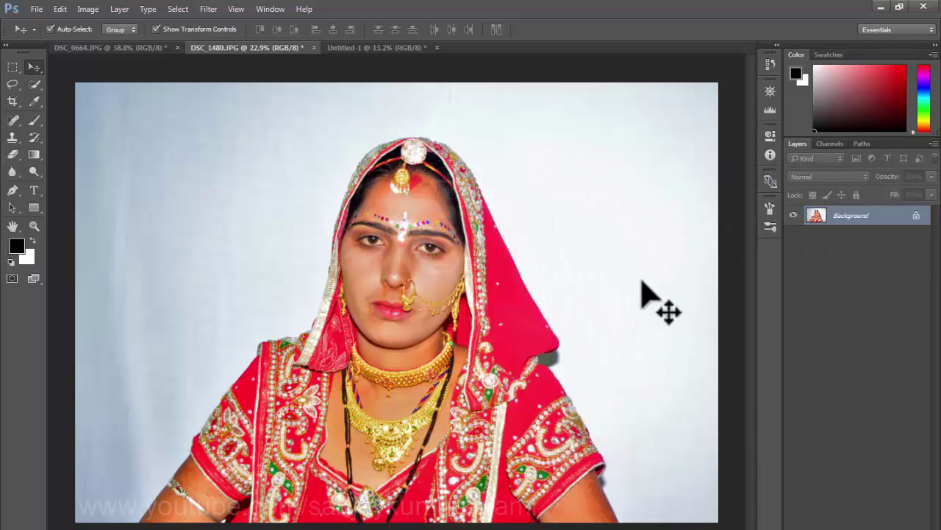
Toggle the Shadows/Highlights adjustment on DSC_1480.JPG to compare before and after, and leave it undone
key("ctrl+z")
key("ctrl+z")
key("ctrl+z")
key("ctrl+z")
key("ctrl+z")
key("ctrl+z")
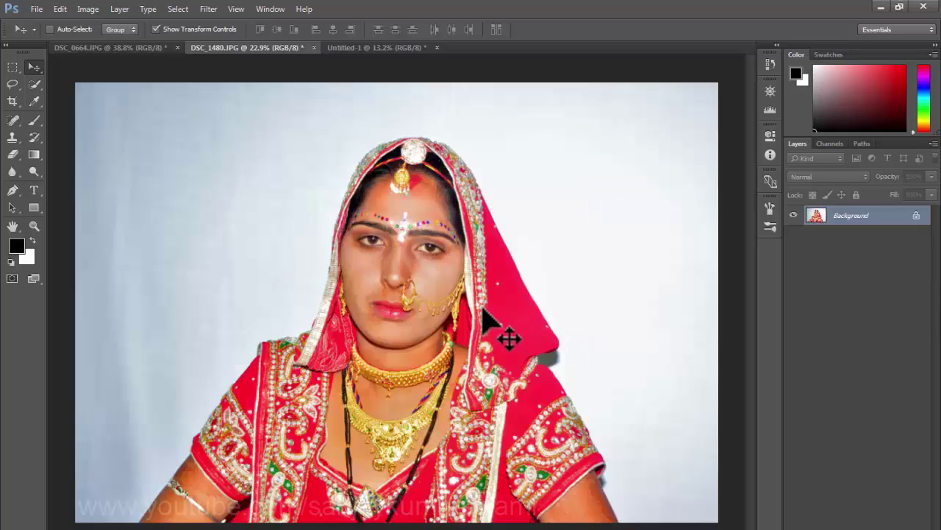
key("ctrl+z")
left_click_drag(548, 307, 572, 314)
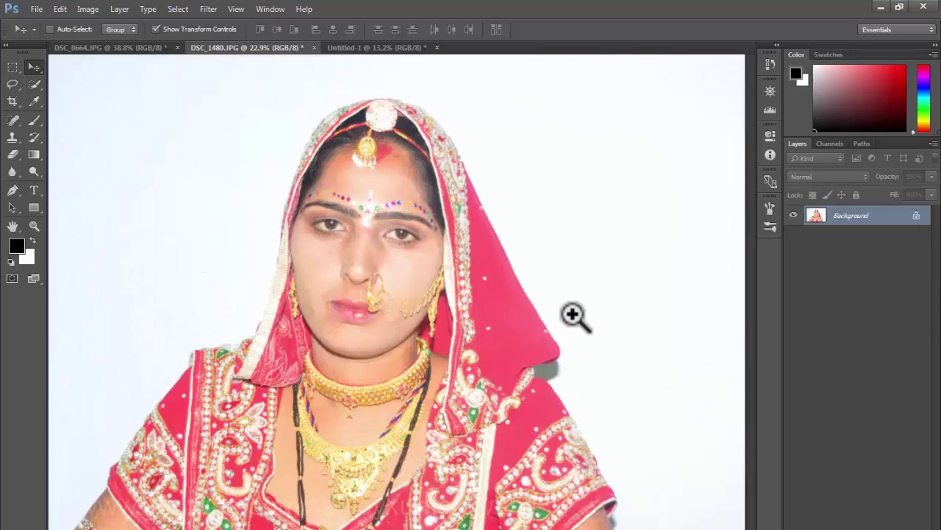
left_click_drag(522, 296, 522, 275)
key("ctrl+z")
key("ctrl+z")
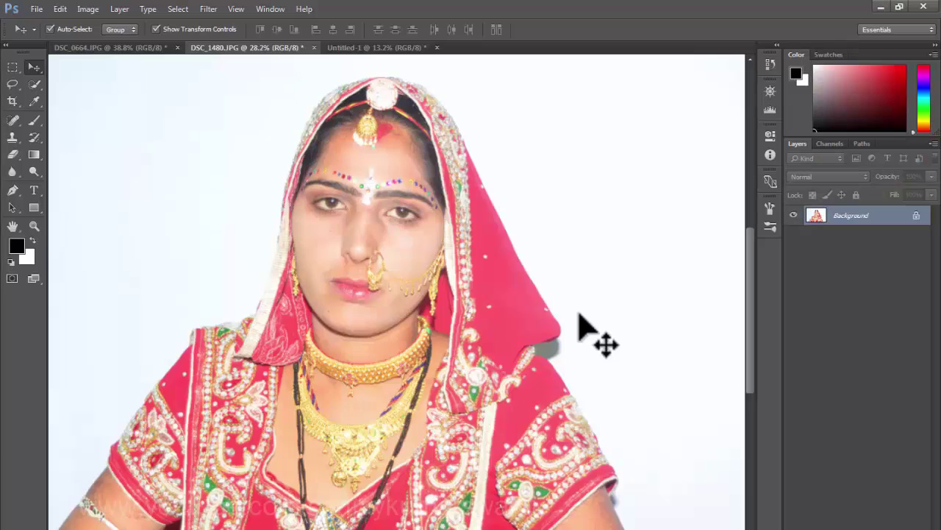
Try a Curves adjustment on the bride photo, raising the RGB curve to output 189 at input 92
left_click(87, 9)
mouse_move(114, 44)
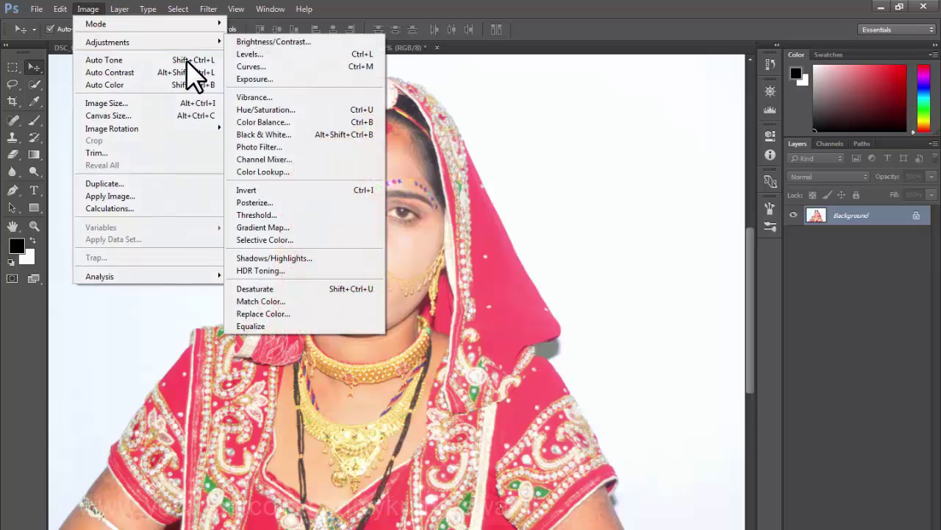
left_click(250, 66)
left_click_drag(382, 264, 382, 200)
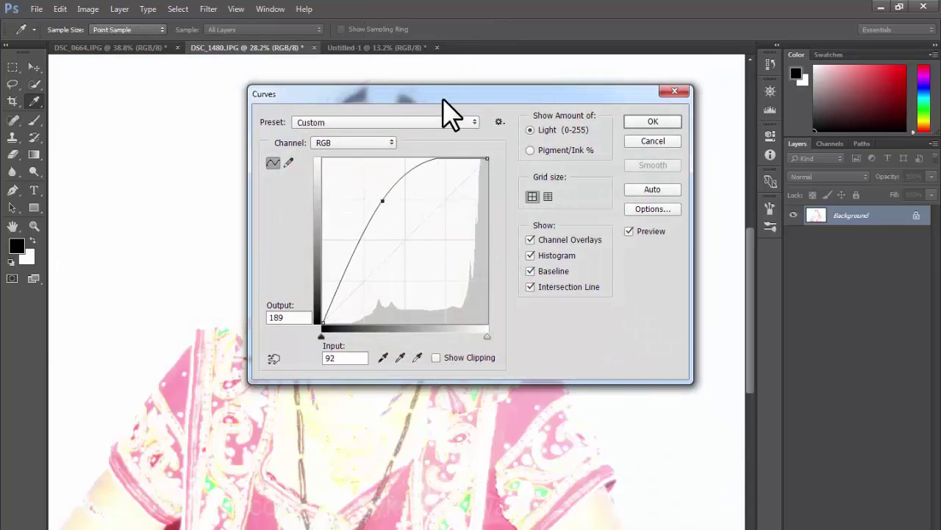
left_click_drag(442, 99, 753, 95)
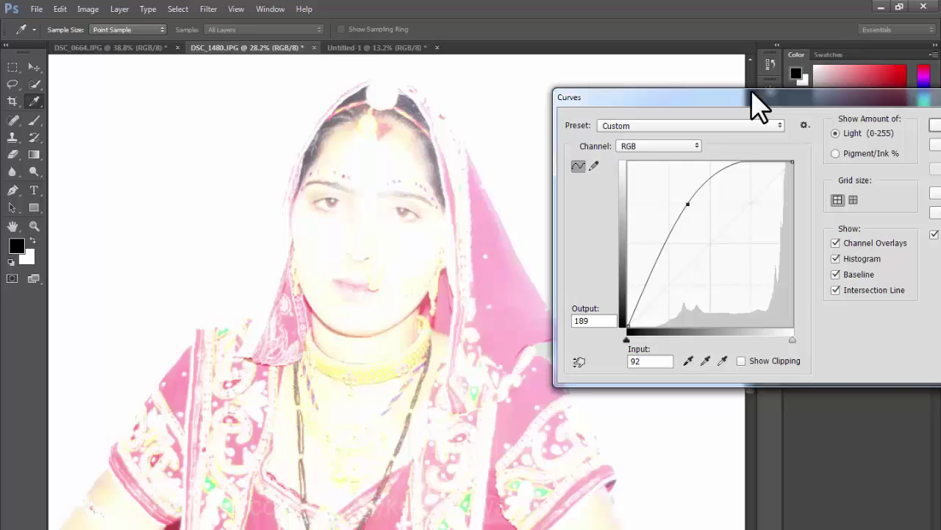
left_click_drag(410, 306, 270, 310)
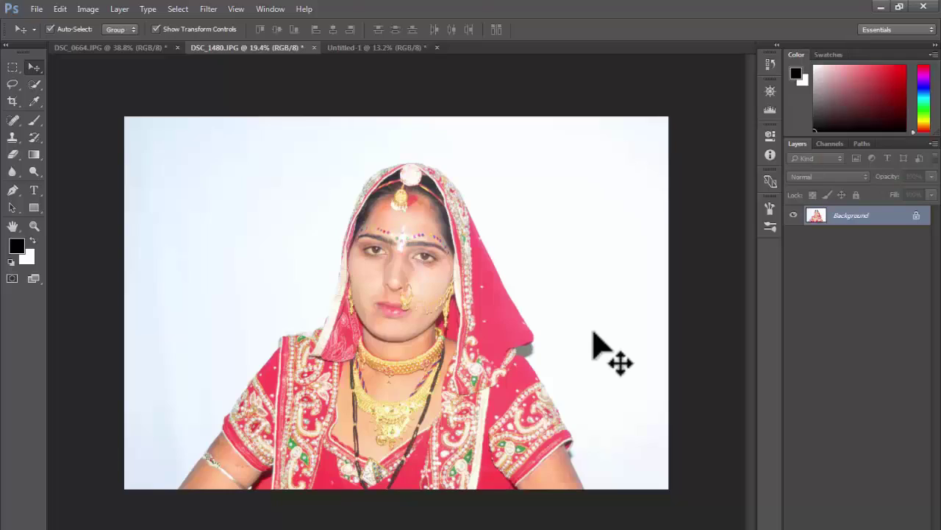
Bring up the available image adjustments for DSC_1480.JPG
left_click(85, 10)
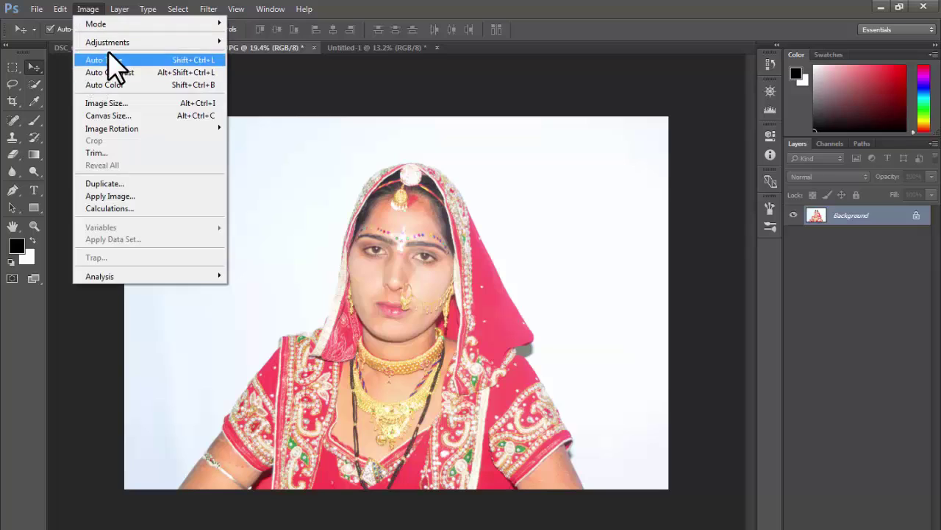
mouse_move(117, 44)
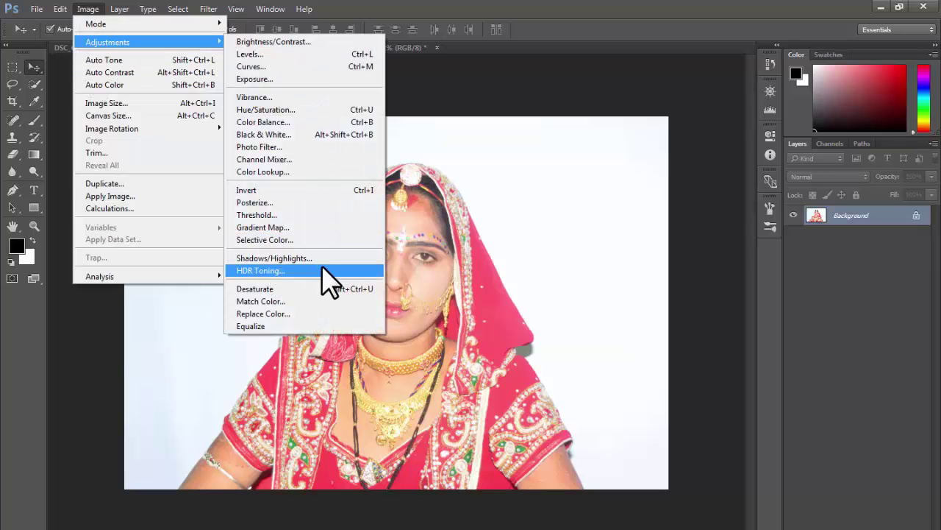